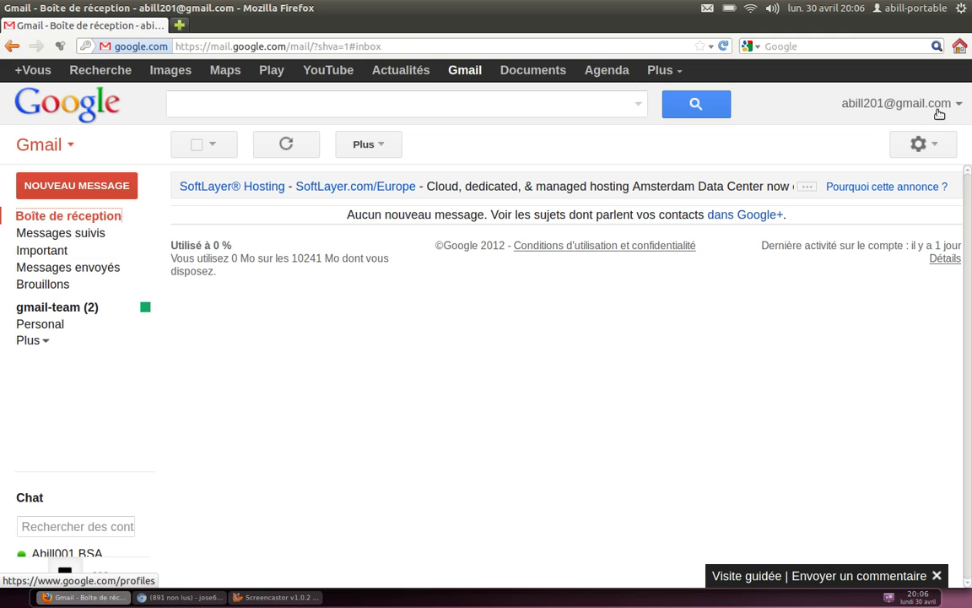
Switch from the empty Gmail inbox to the Yahoo Mail compose window
left_click(168, 599)
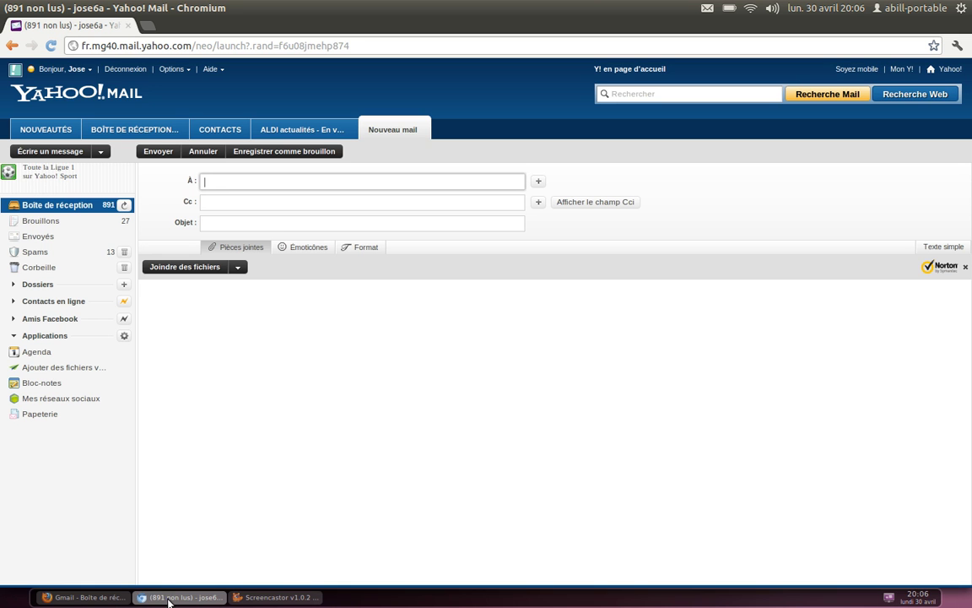
Send a Yahoo message to the Gmail address with subject 'test' and body 'coucou'
left_click(271, 183)
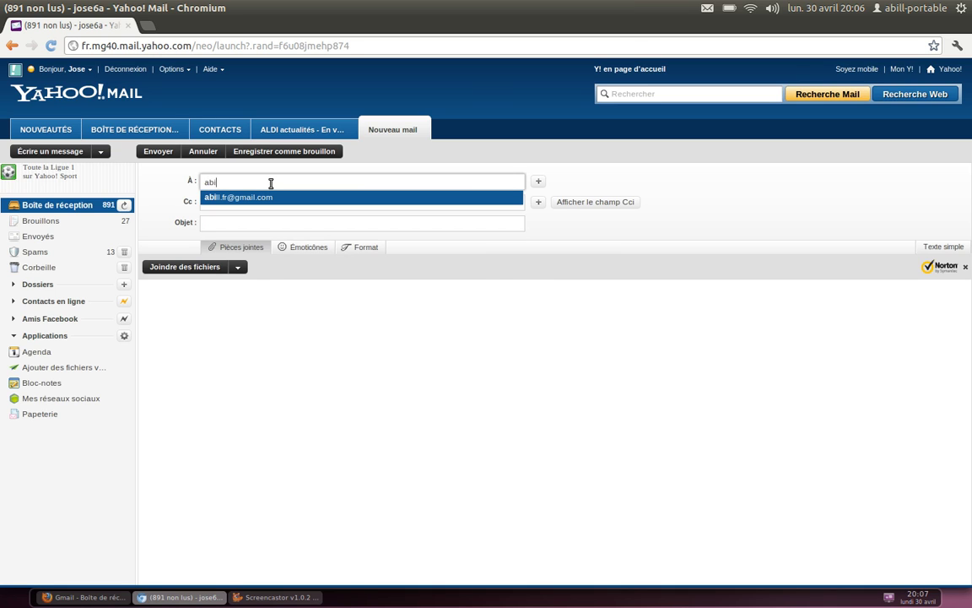
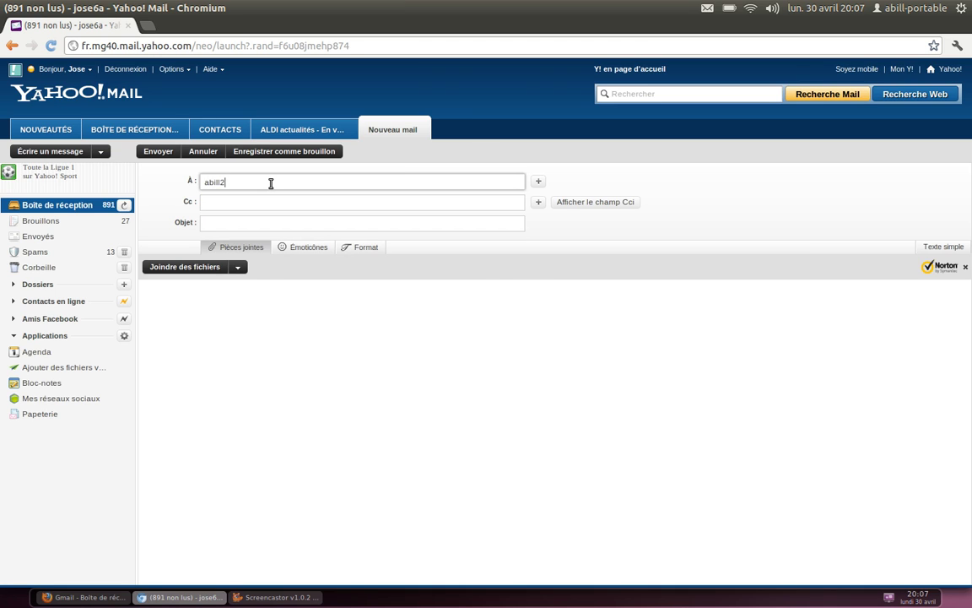
key("Tab")
key("Tab")
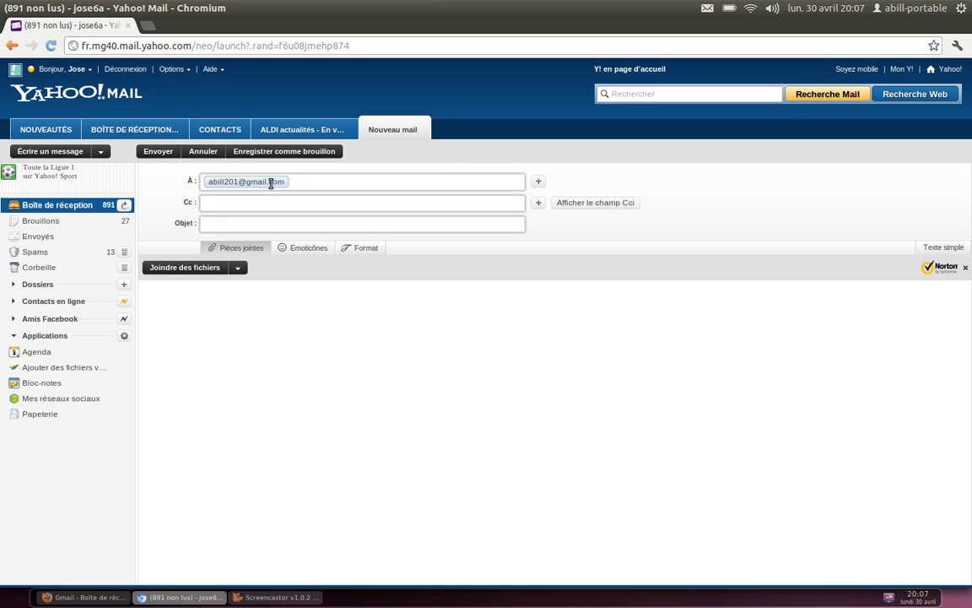
type("test pour cl")
key("BackSpace")
key("BackSpace")
key("BackSpace")
key("BackSpace")
key("BackSpace")
key("BackSpace")
key("BackSpace")
key("BackSpace")
left_click(258, 319)
type("coucou")
key("BackSpace")
key("BackSpace")
key("BackSpace")
type("oucou")
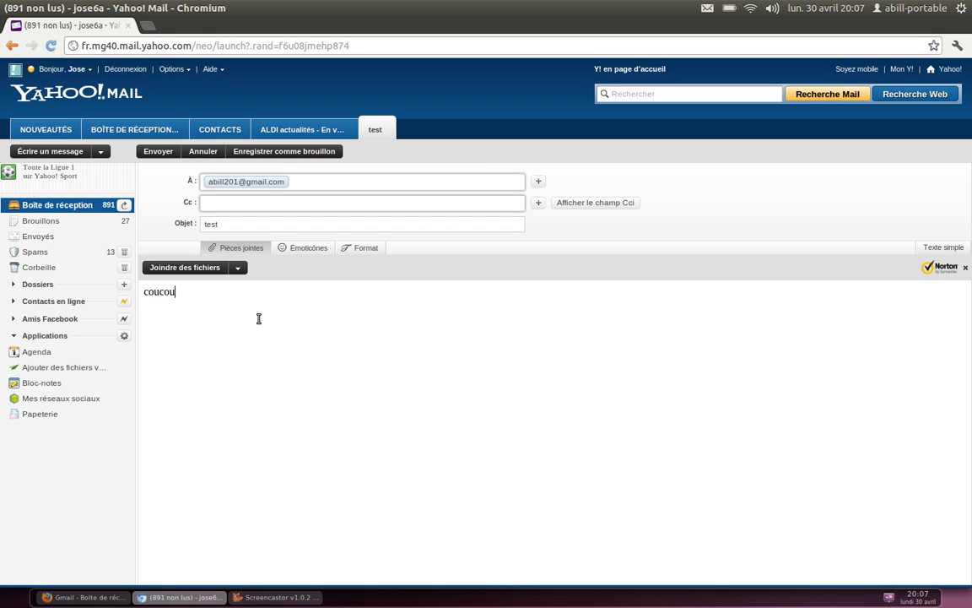
left_click(157, 151)
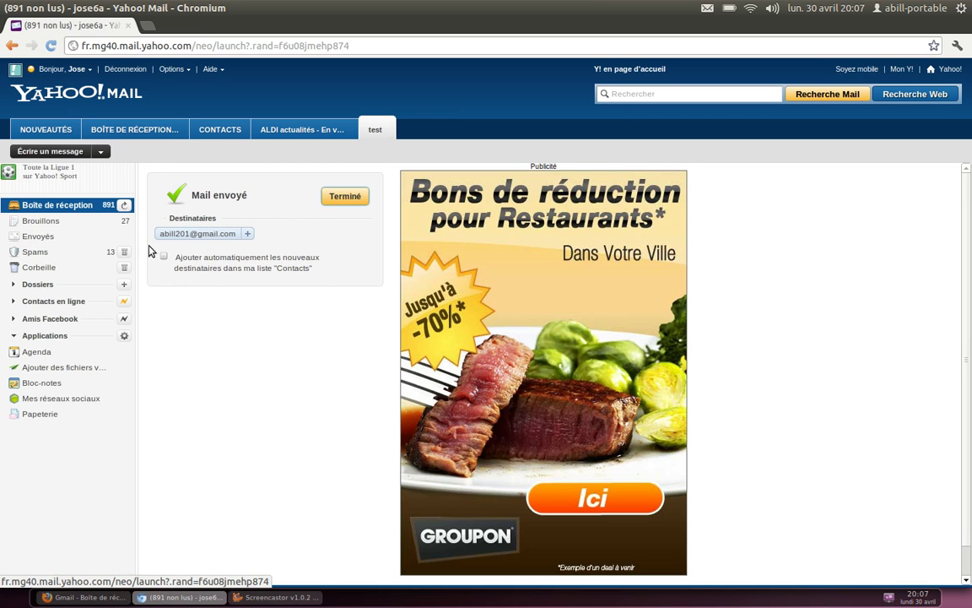
Back in Gmail, select the newly arrived 'test' message in the inbox
left_click(88, 598)
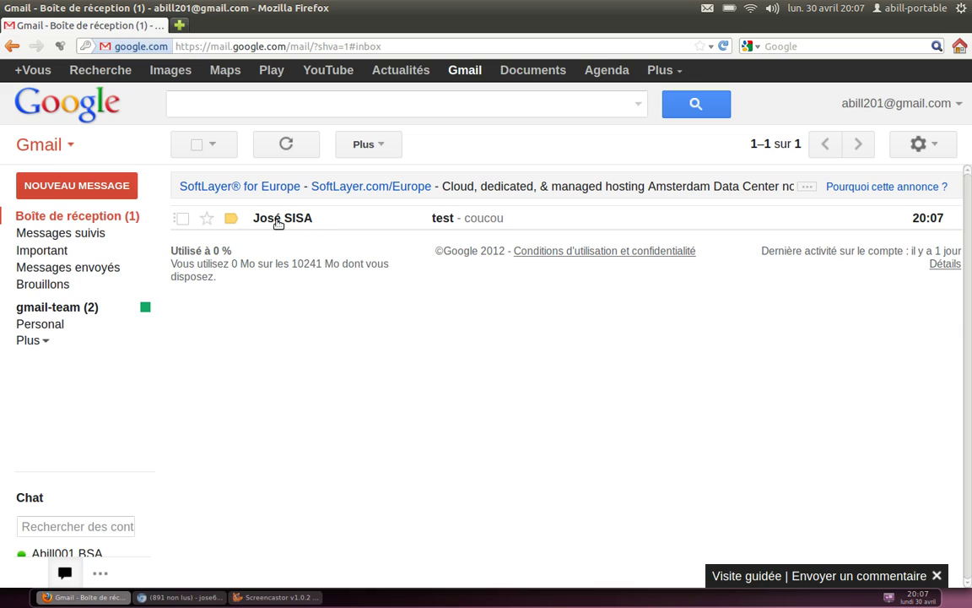
mouse_move(280, 225)
left_click(183, 220)
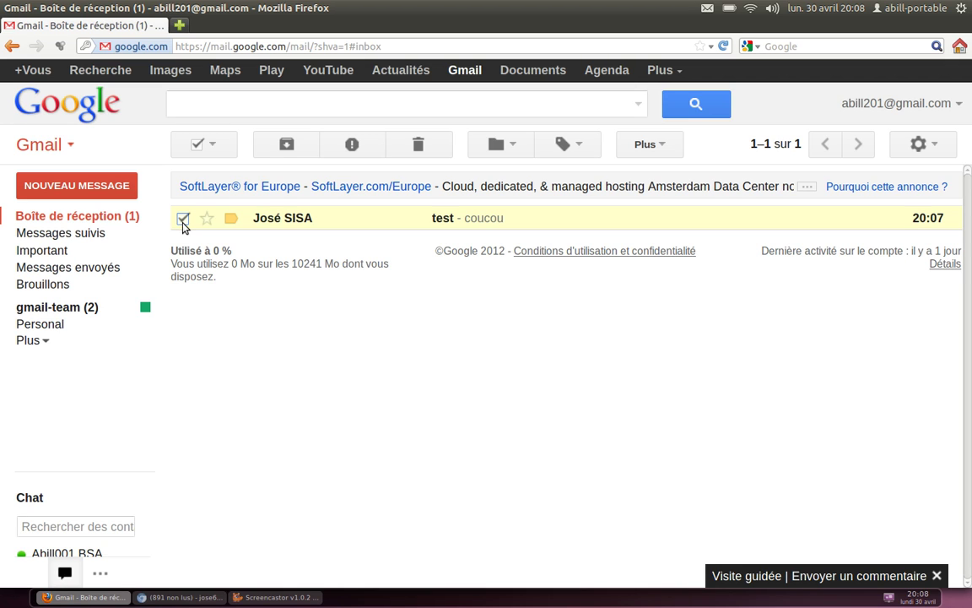
Build a filter from messages like the selected one, matching the Yahoo sender's address
left_click(668, 153)
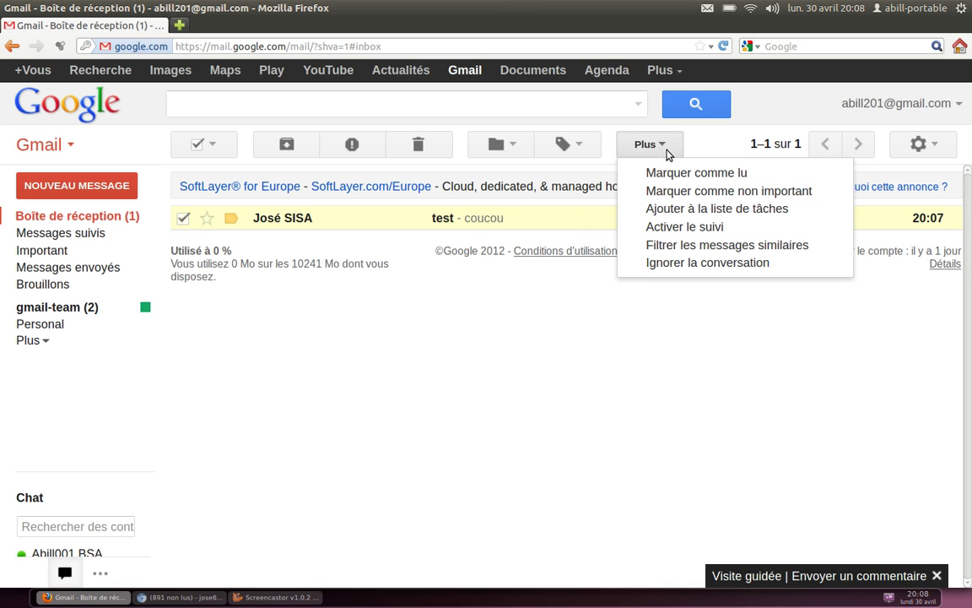
left_click(700, 247)
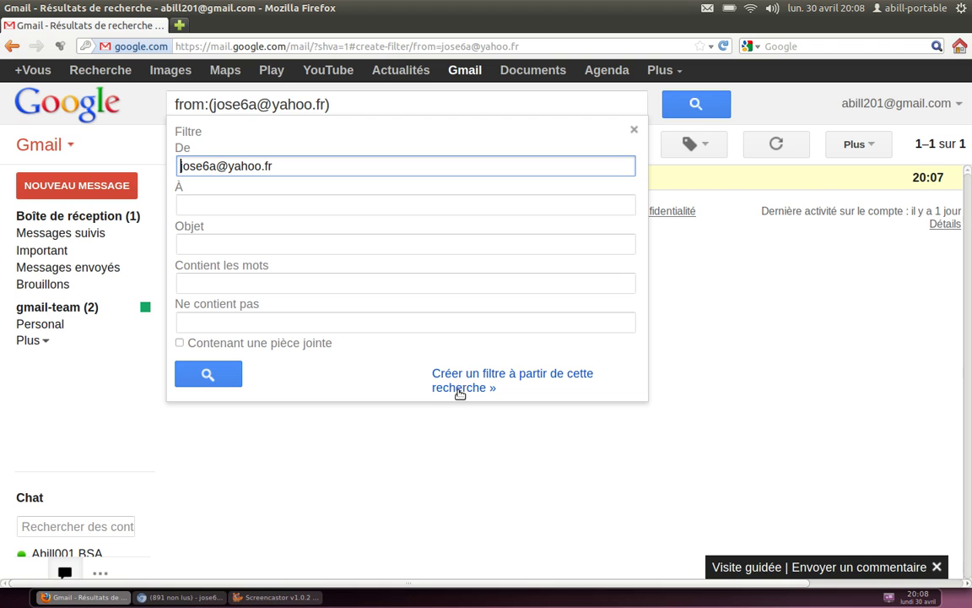
left_click(461, 382)
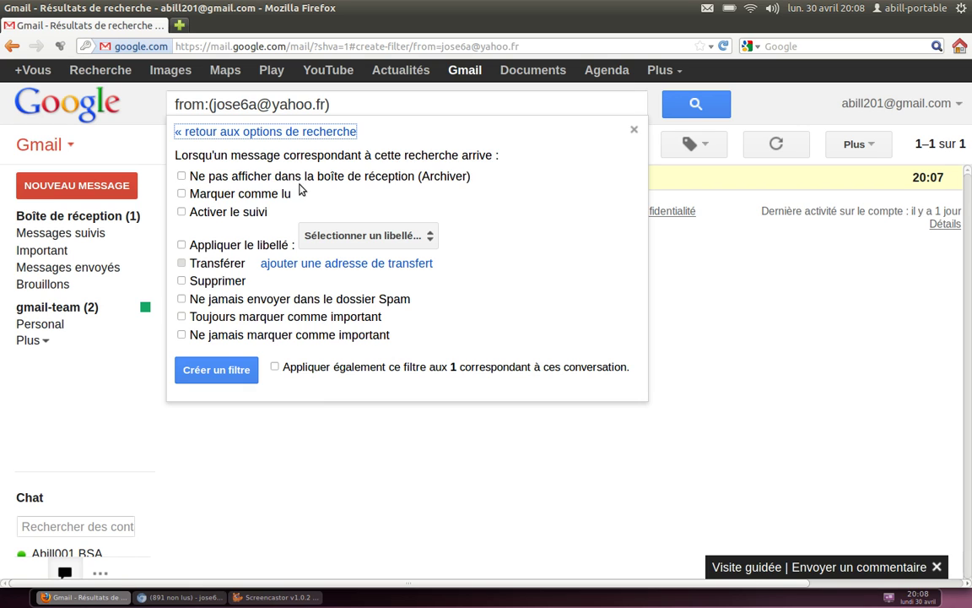
Make the filter archive matches, apply a new label named after the sender, and cover existing conversations
left_click(184, 179)
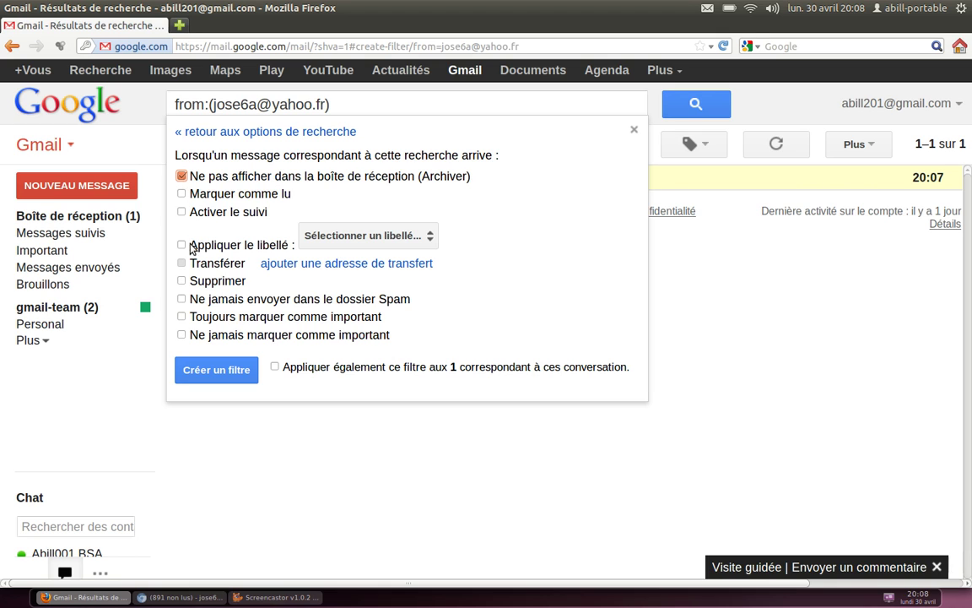
left_click(423, 239)
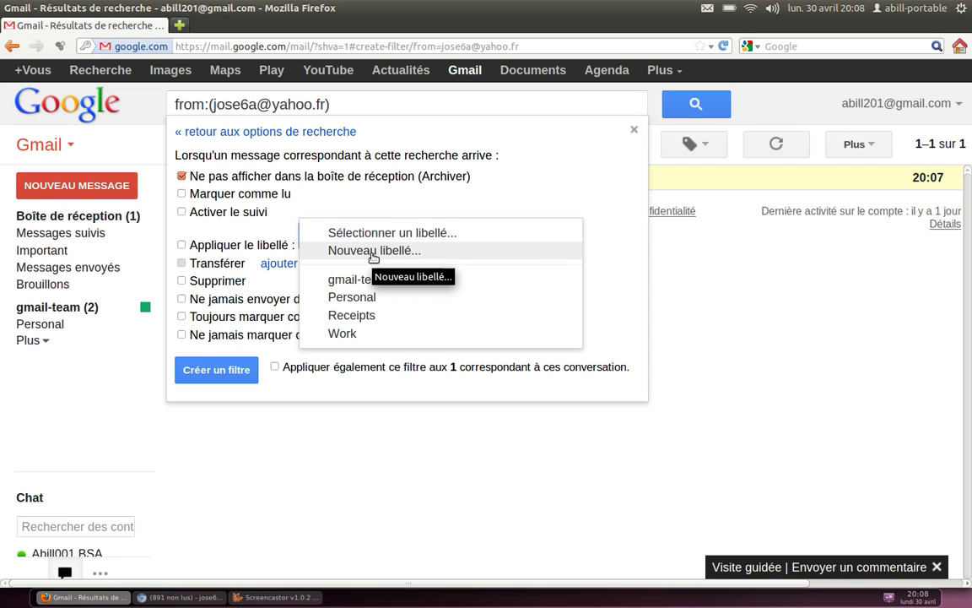
left_click(373, 251)
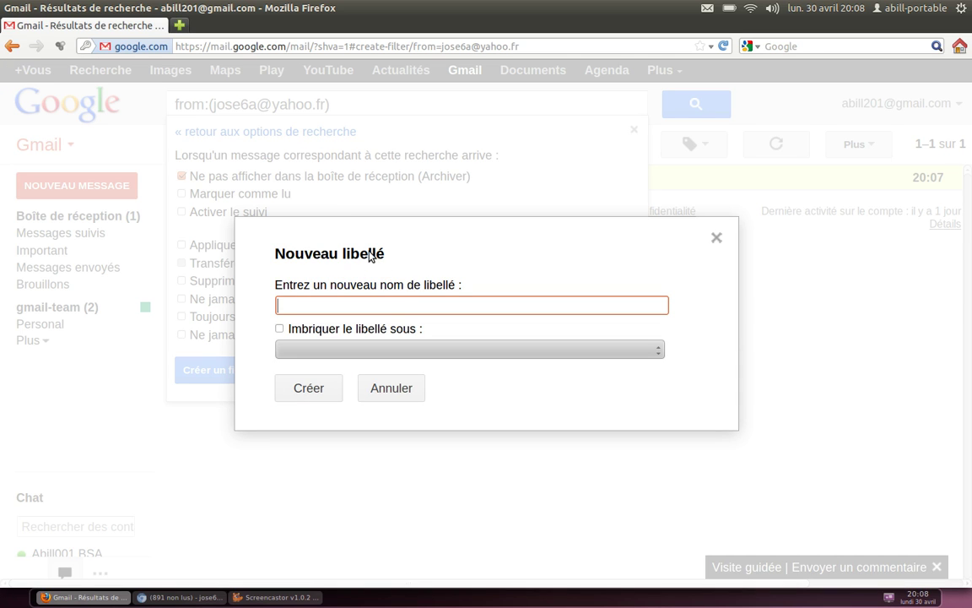
left_click(316, 390)
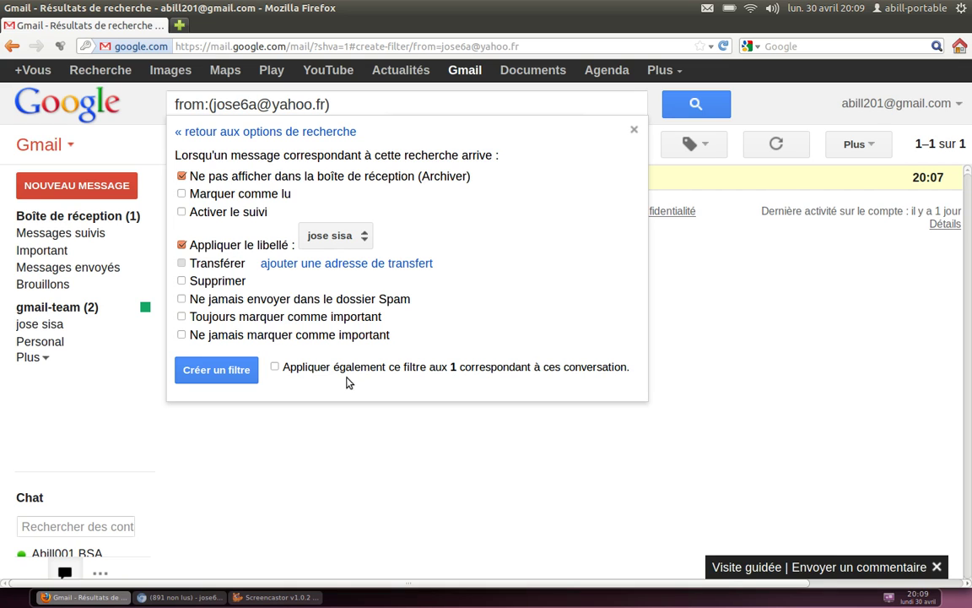
left_click(275, 368)
Create the filter, then show the messages under the new sender label
left_click(226, 374)
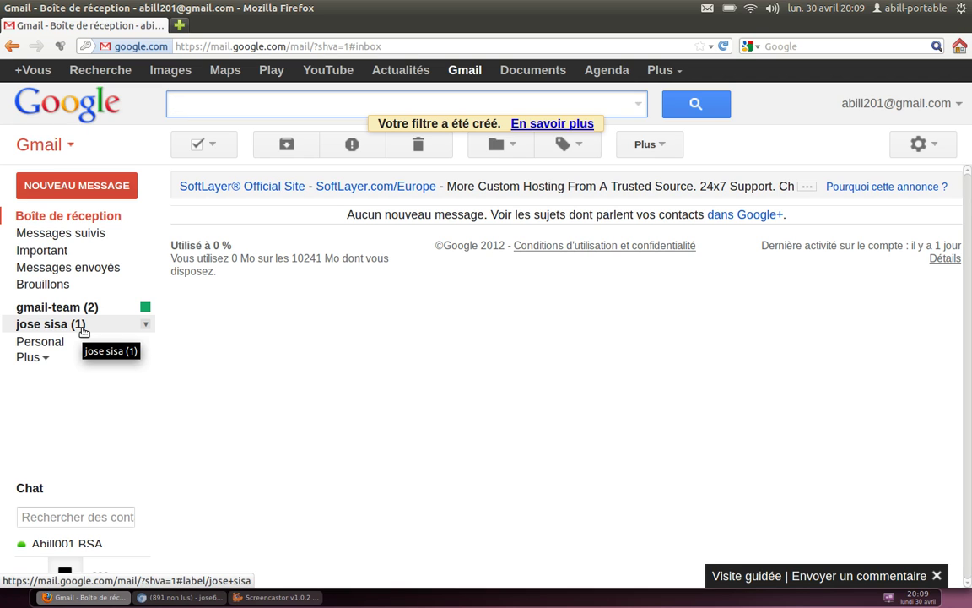
left_click(98, 217)
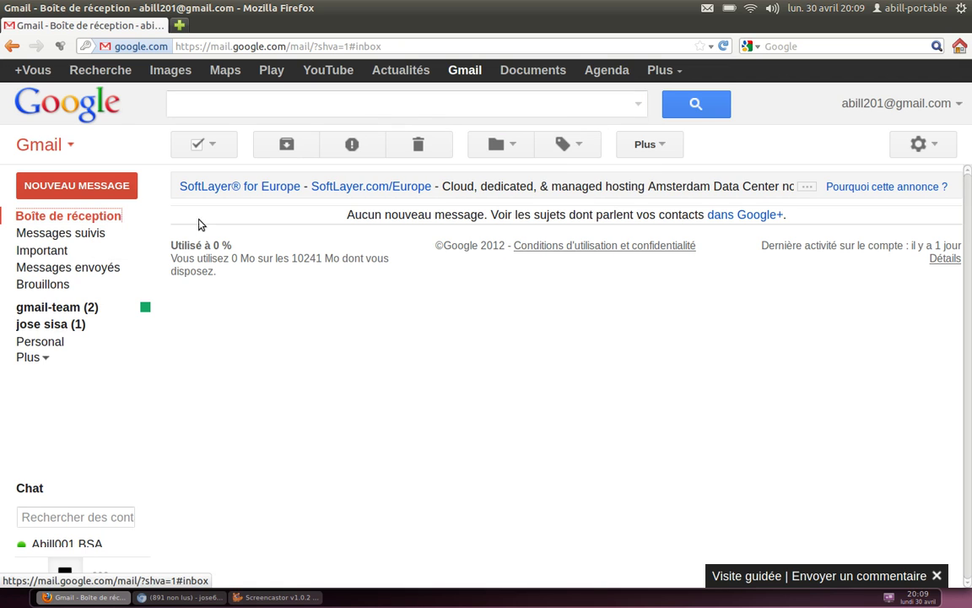
left_click(59, 325)
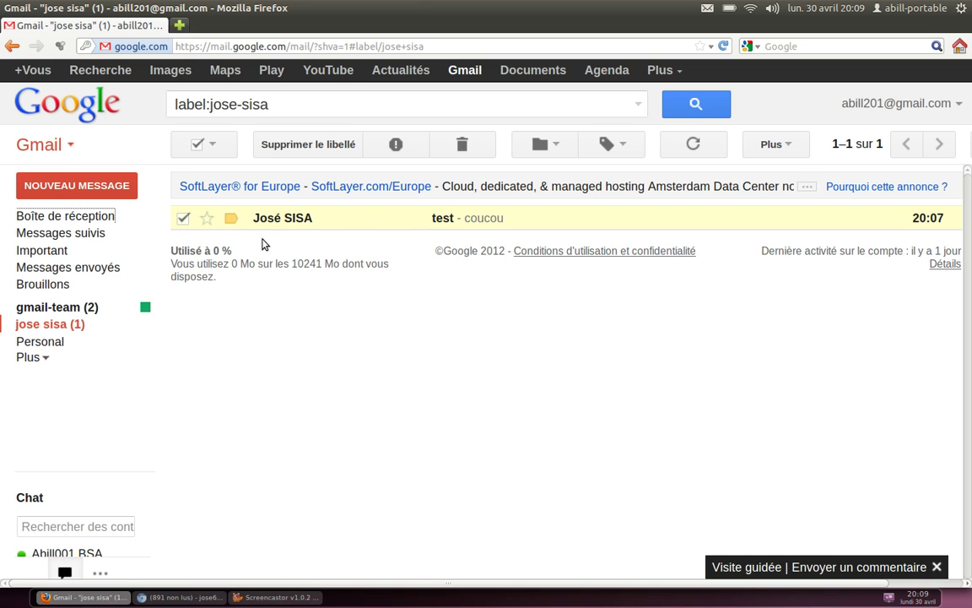
Open the filed 'test' message to confirm its 'coucou' body, then return to the inbox
left_click(197, 145)
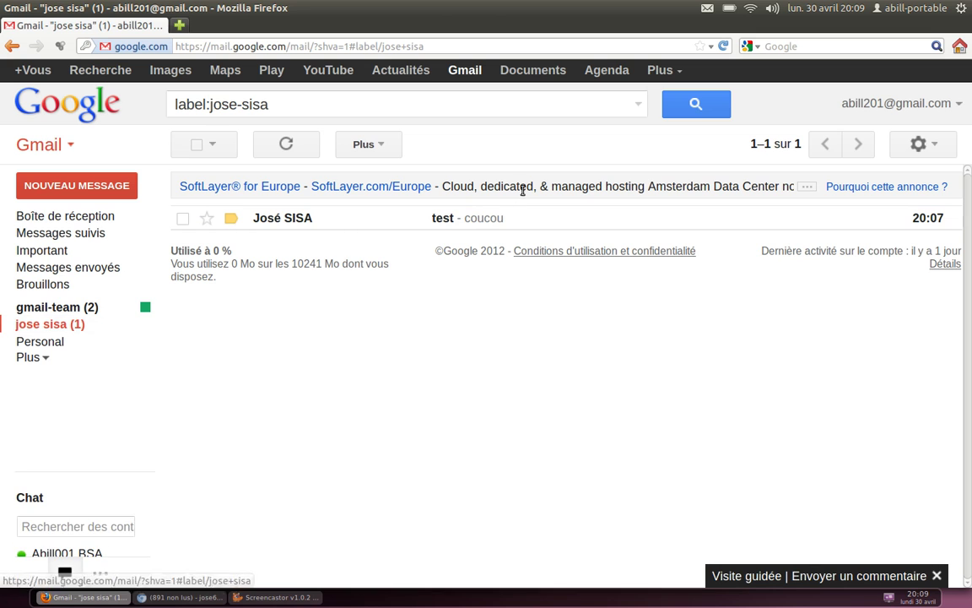
left_click(487, 223)
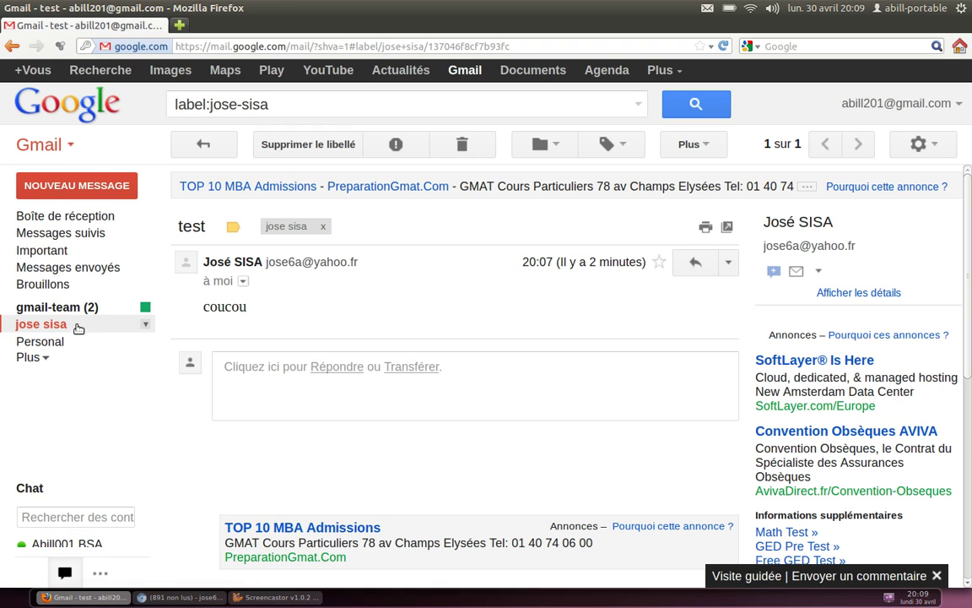
left_click(105, 221)
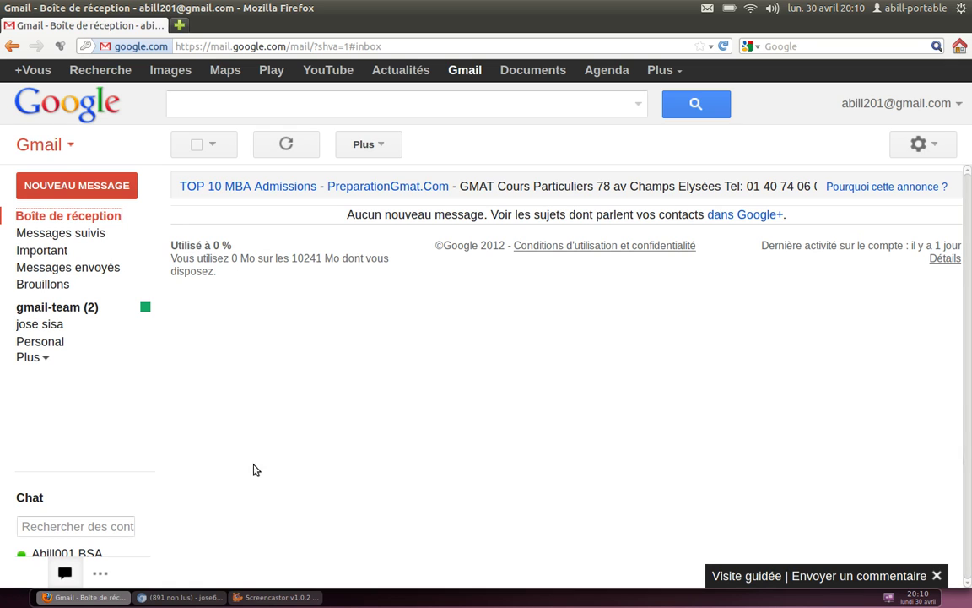
In Yahoo Mail, start a new email addressed to the Gmail account
left_click(186, 596)
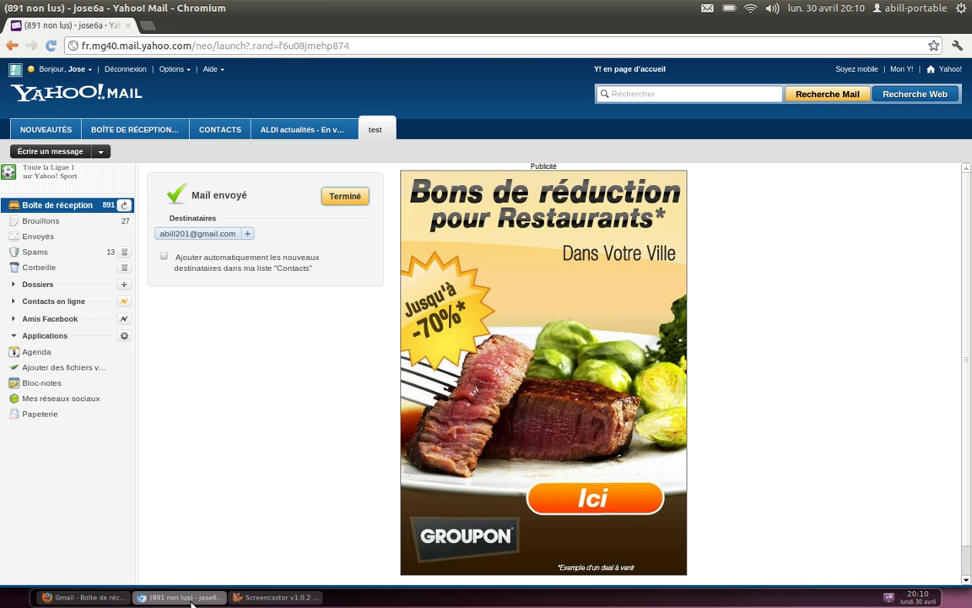
left_click(32, 155)
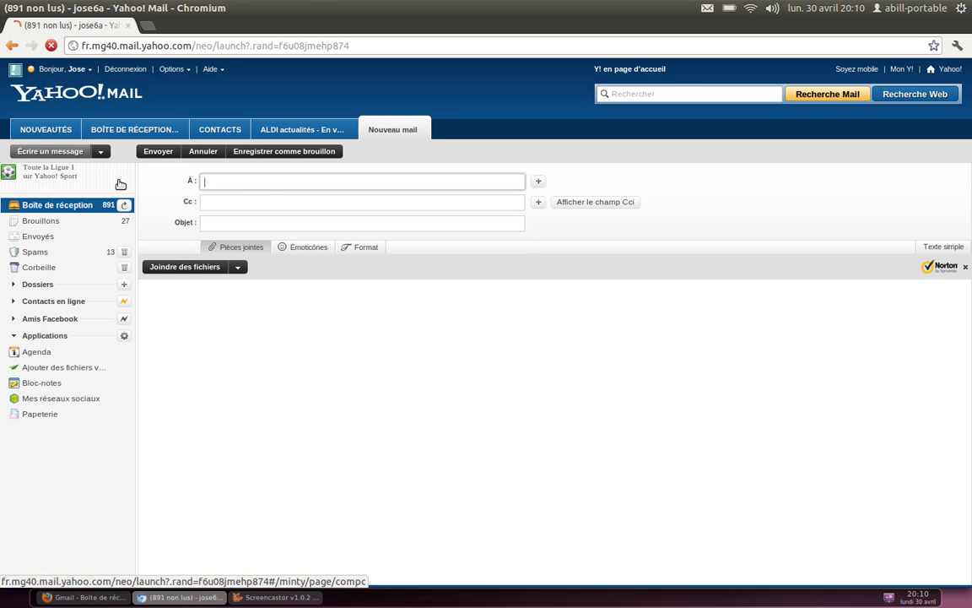
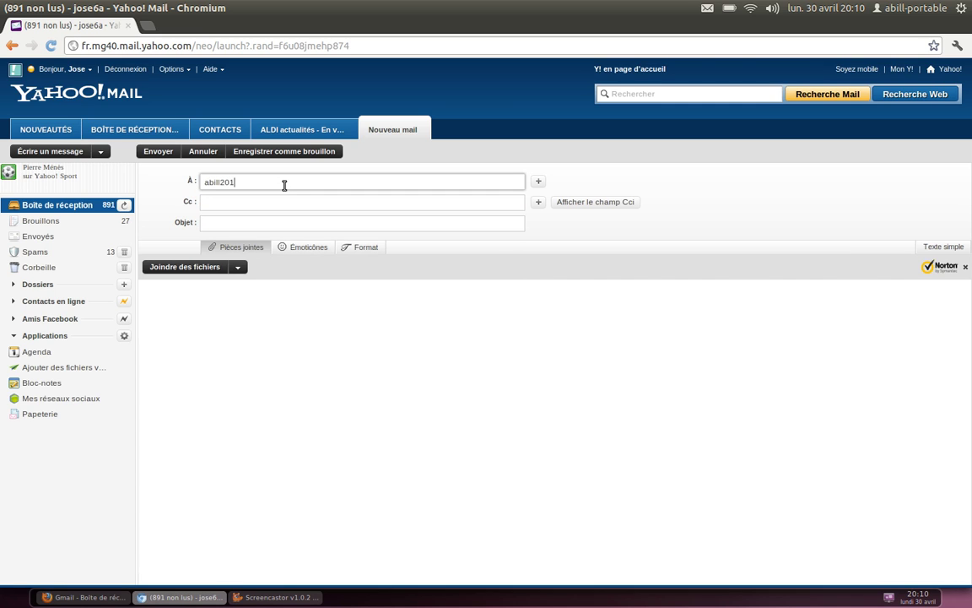
key("Tab")
key("Tab")
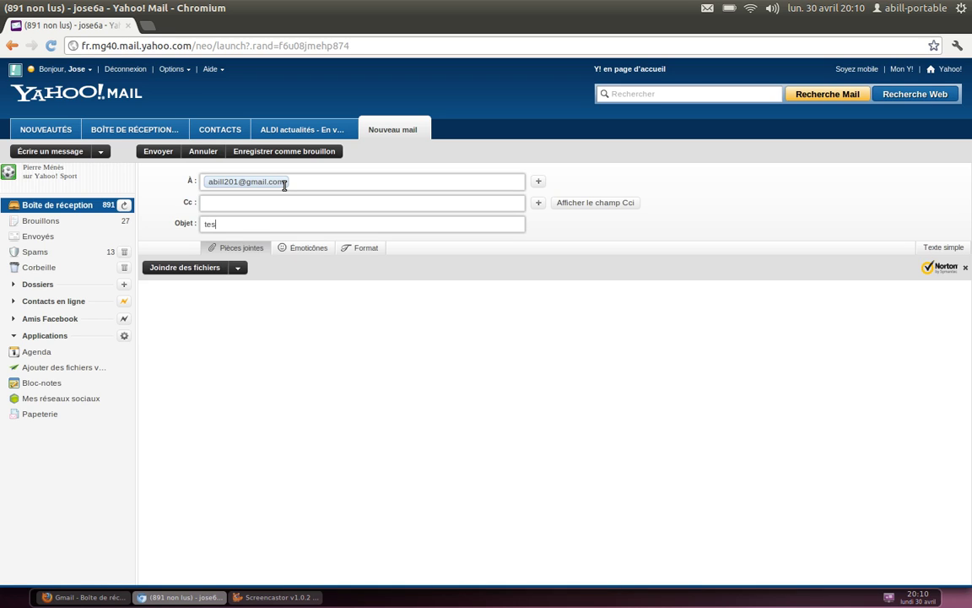
Give it subject 'test 02 pour classement automatique' and body 'bla bla bla', and send it
type("test 02 pour classement automatique")
key("Tab")
type("bla bla bla")
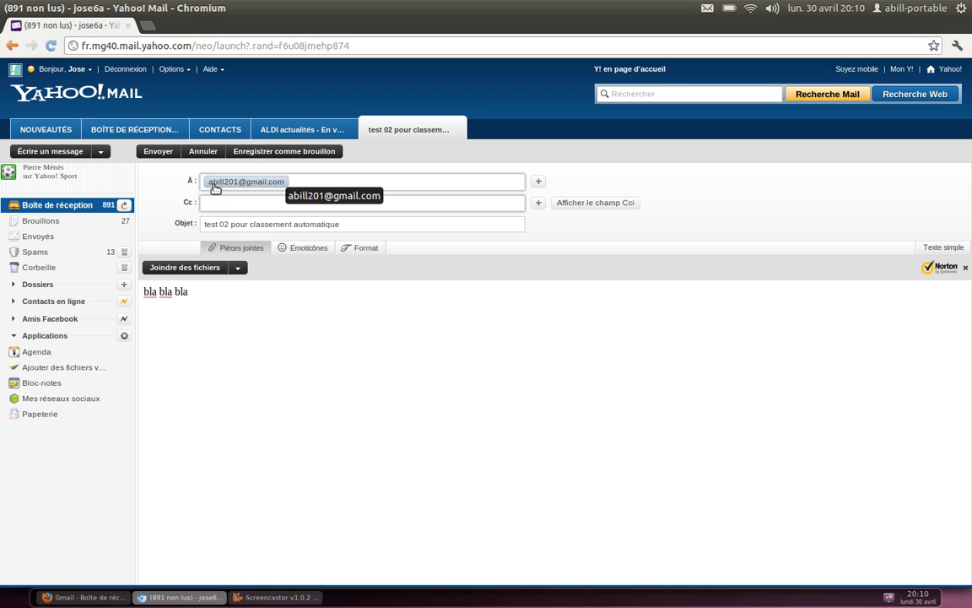
left_click(158, 152)
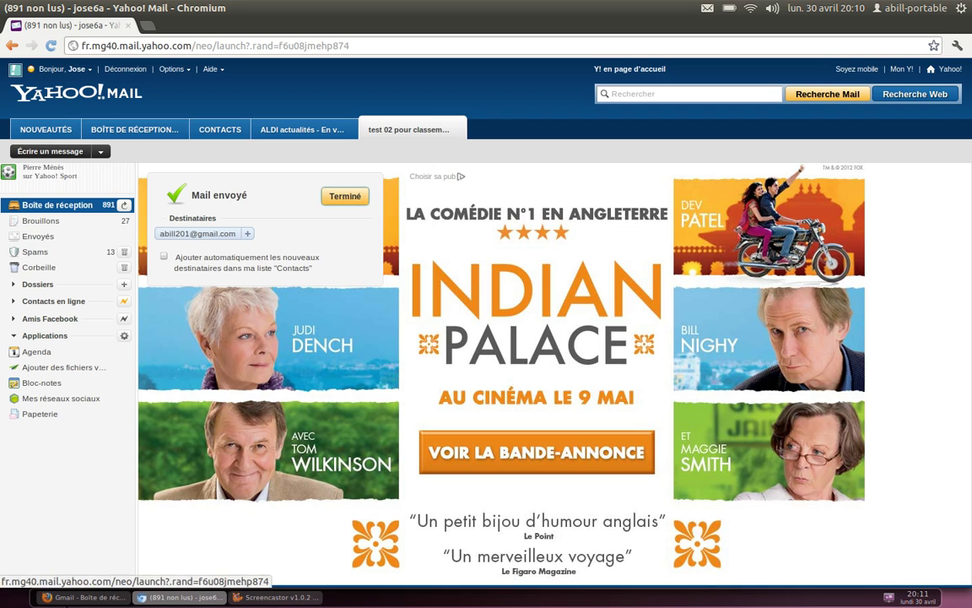
Reload Gmail, open 'test 02 pour classement automatique' under the sender's label, then return to the inbox
left_click(71, 603)
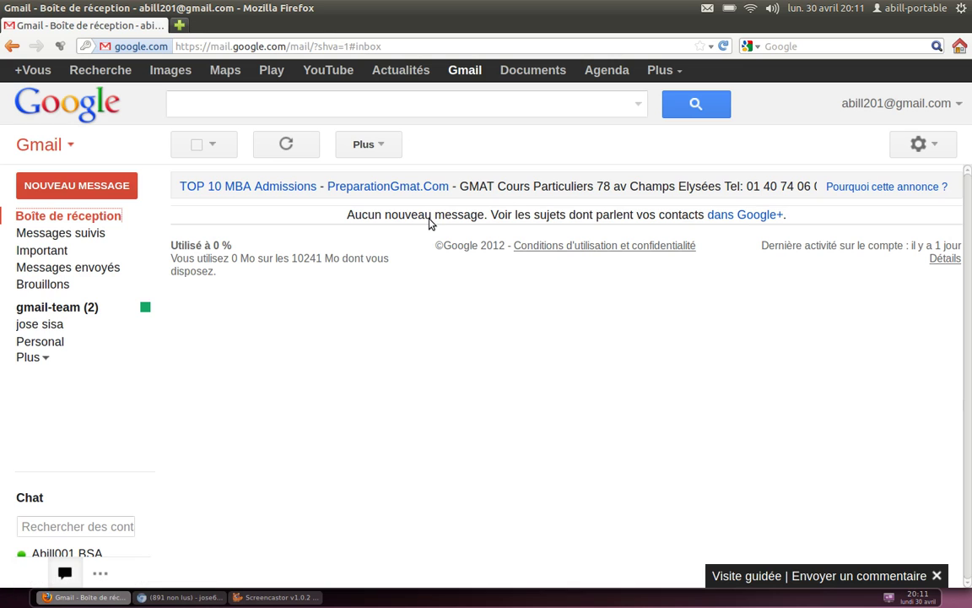
left_click(288, 156)
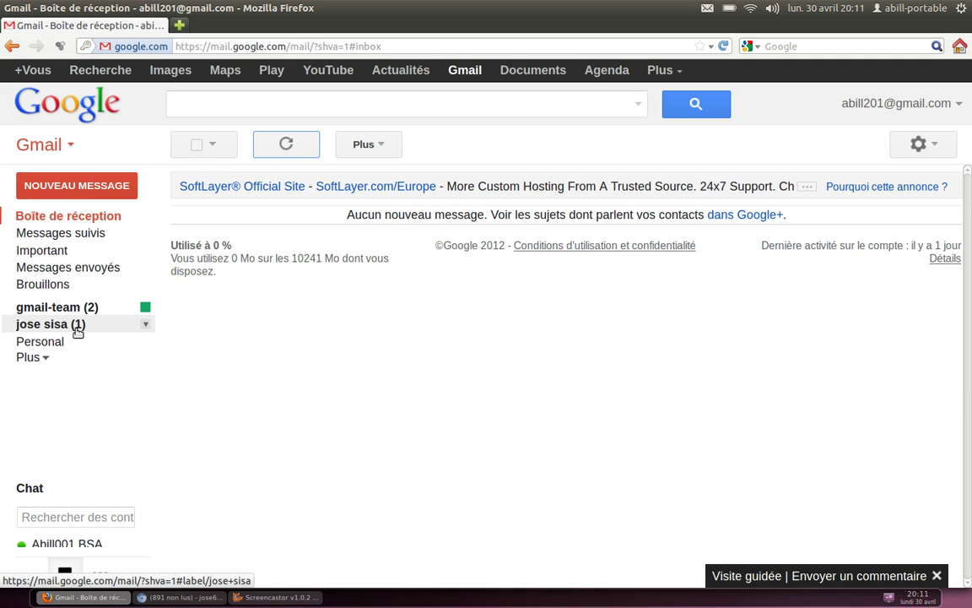
left_click(65, 332)
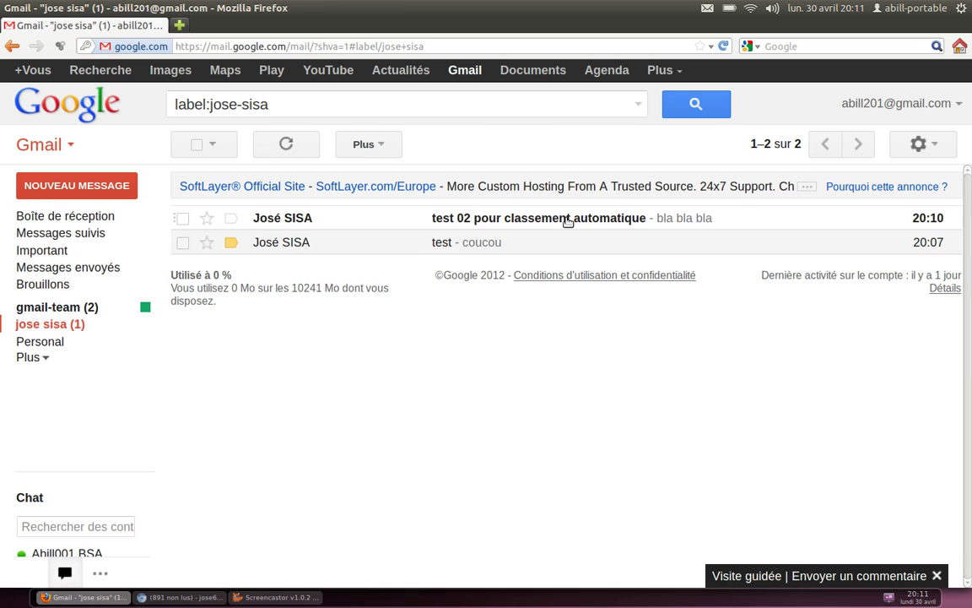
left_click(568, 219)
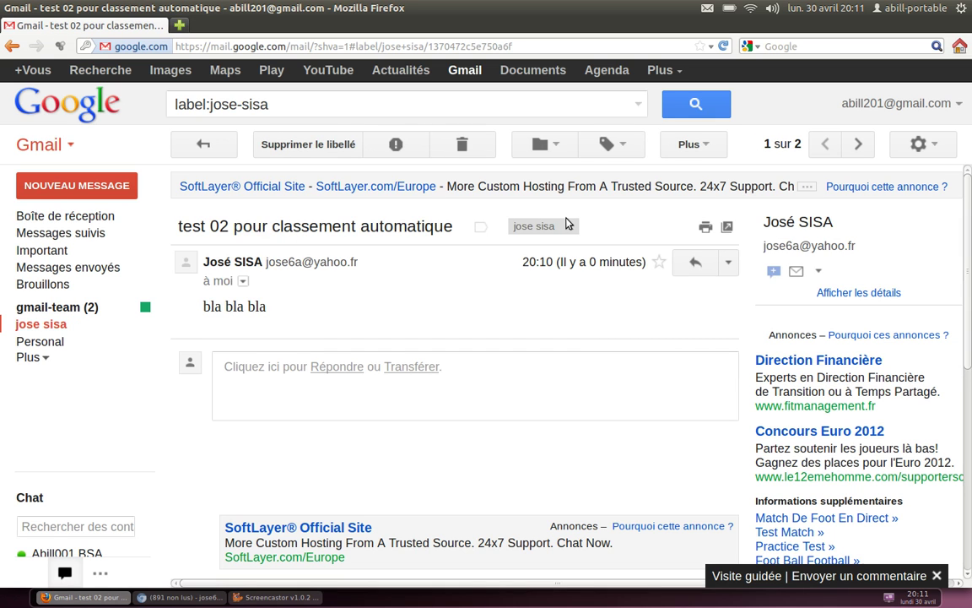
left_click(65, 218)
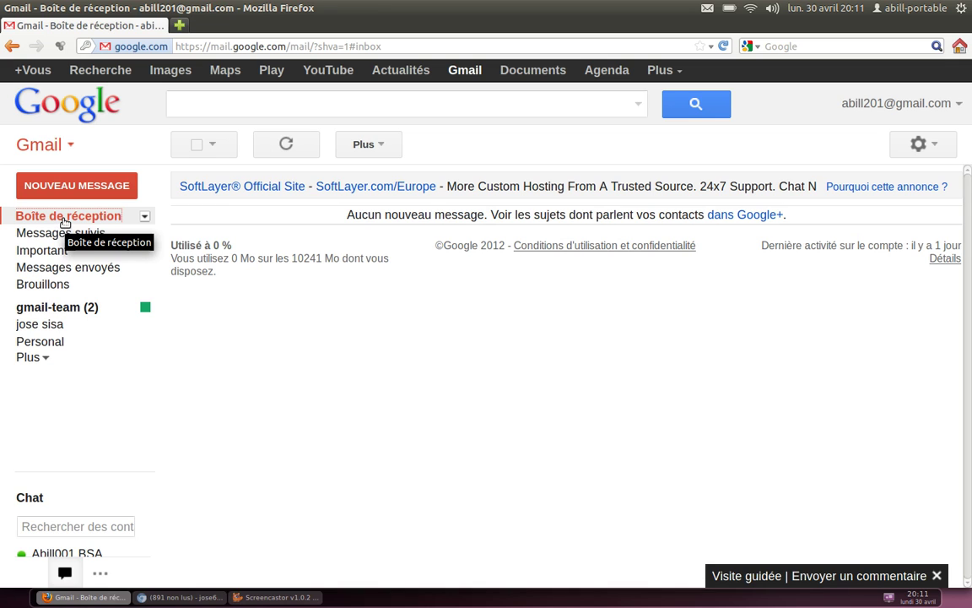